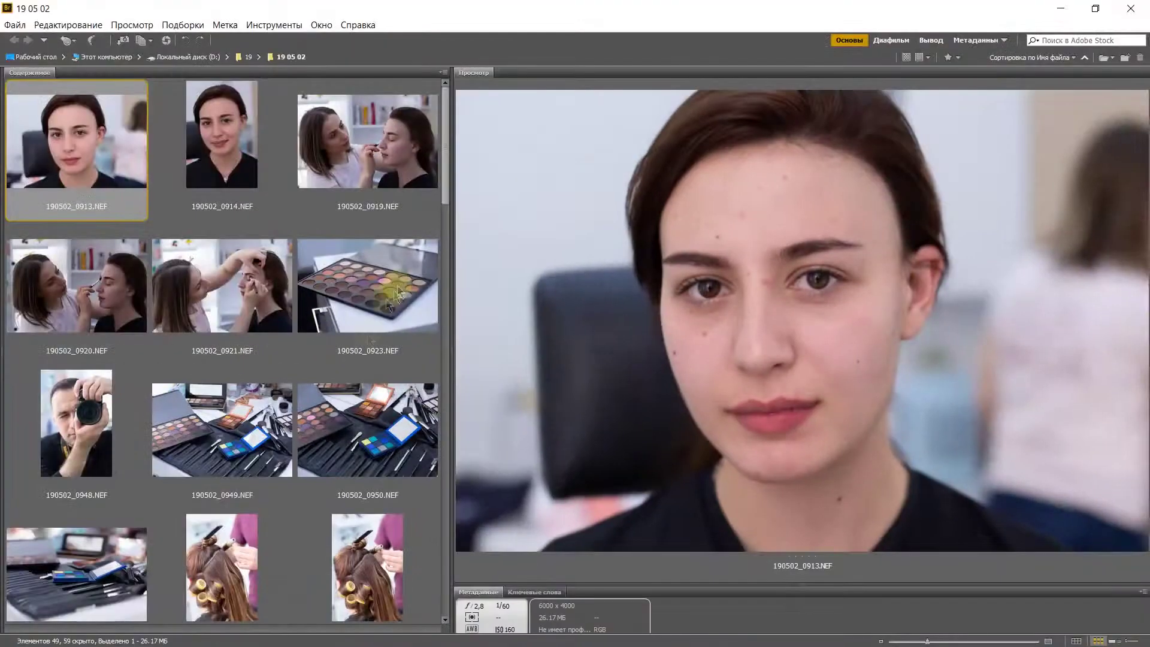
# Step: Open the five makeup NEF photos from Bridge in Camera Raw and open the White Balance presets
pyautogui.keyDown('shift'); pyautogui.click(311, 318); pyautogui.keyUp('shift')
pyautogui.hotkey('ctrl', 'r')
pyautogui.click(1056, 217)
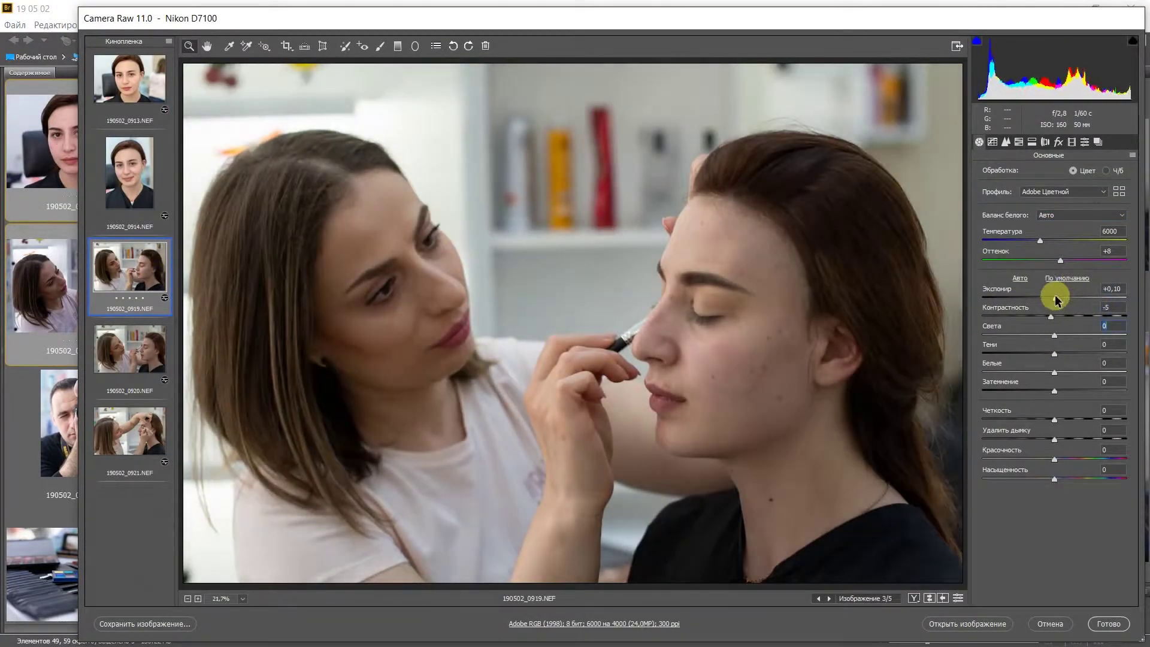
# Step: Lower highlights, lift shadows and set whites and blacks on the makeup photos in the filmstrip
pyautogui.moveTo(1053, 335); pyautogui.dragTo(1045, 335)
pyautogui.moveTo(1054, 353); pyautogui.dragTo(1072, 353)
pyautogui.moveTo(1054, 372)
pyautogui.mouseDown()
pyautogui.moveTo(1064, 372)
pyautogui.moveTo(1053, 390)
pyautogui.mouseUp()
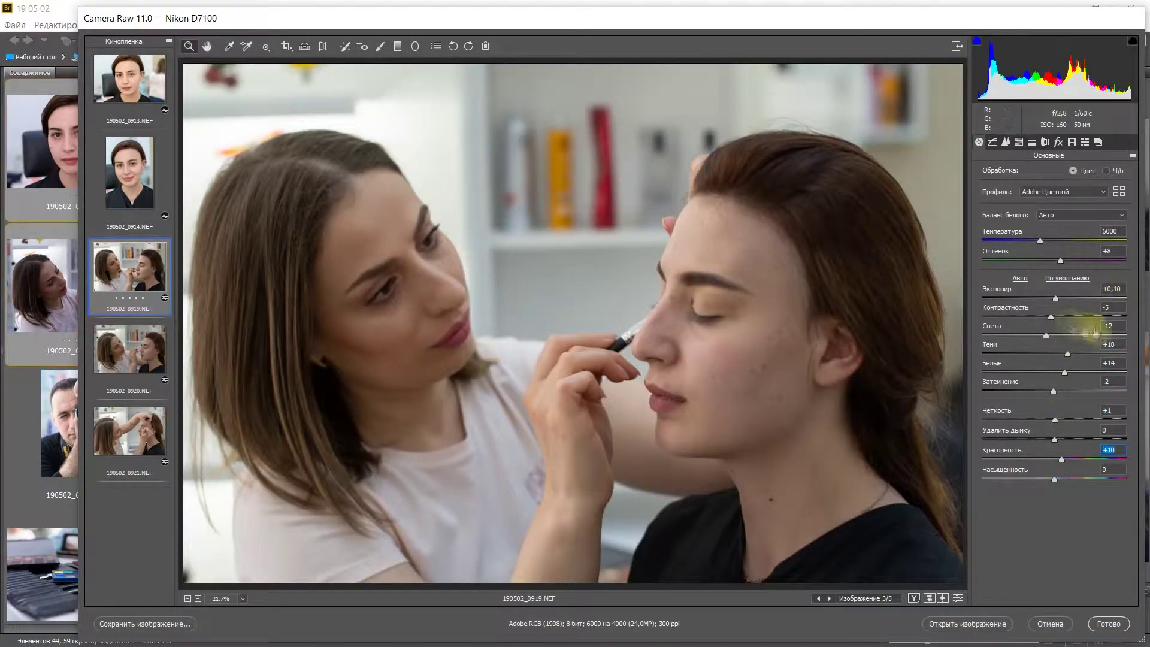
pyautogui.press('Down')
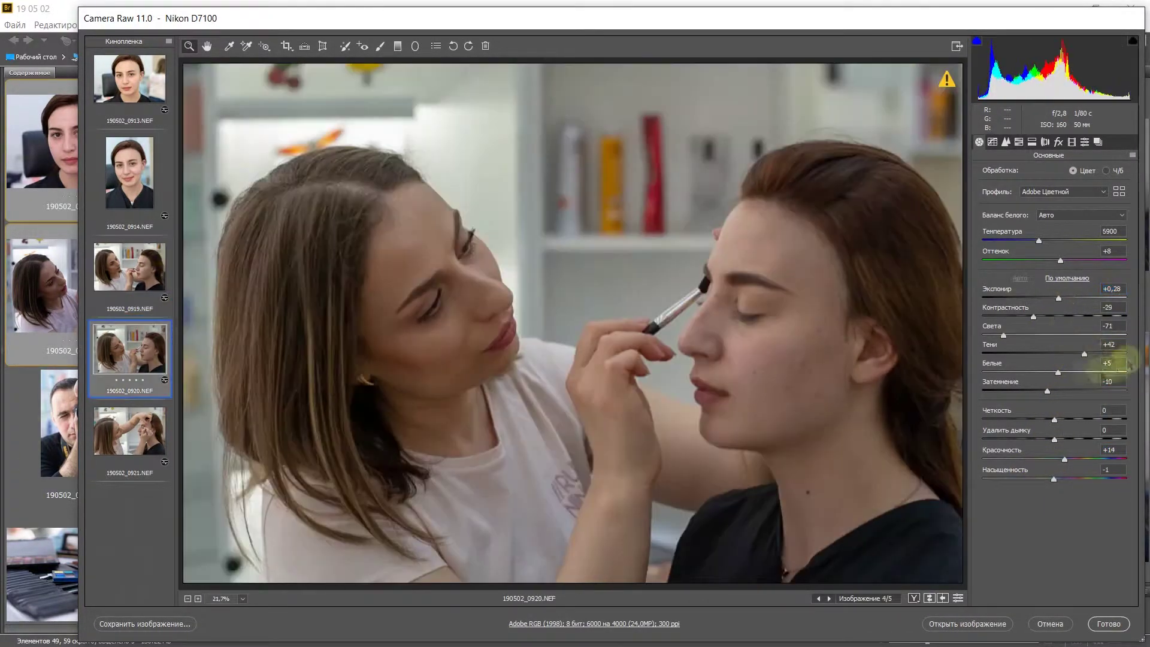
pyautogui.press('Down')
pyautogui.moveTo(1072, 353); pyautogui.dragTo(1053, 390)
pyautogui.moveTo(999, 336); pyautogui.dragTo(1027, 334)
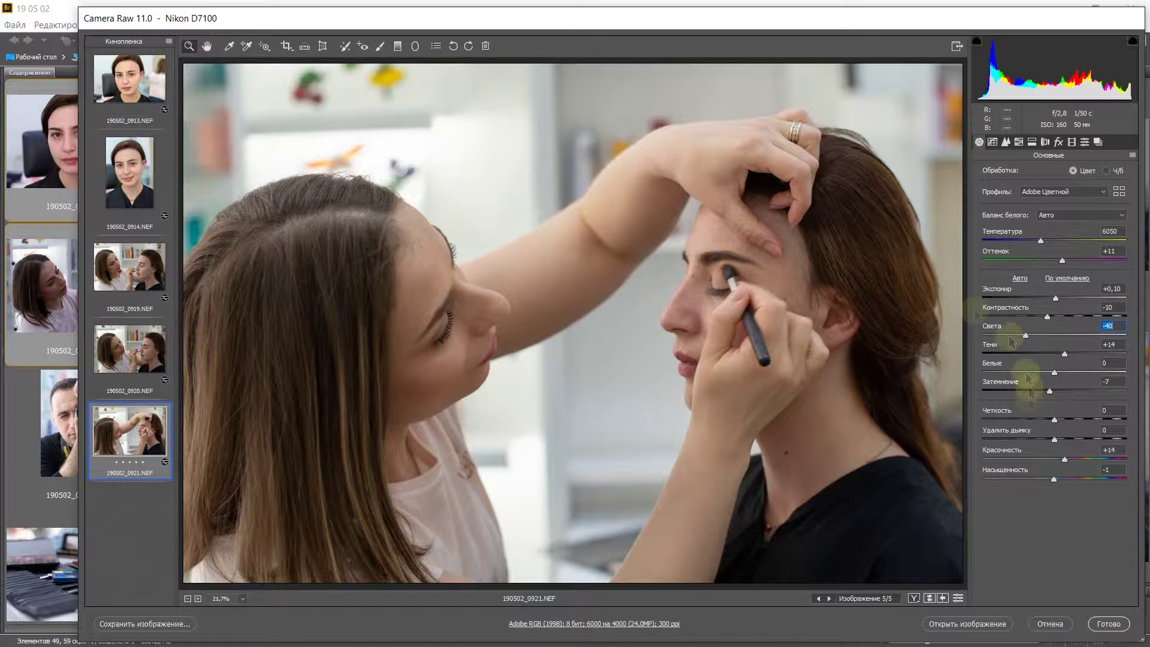
pyautogui.press('Up')
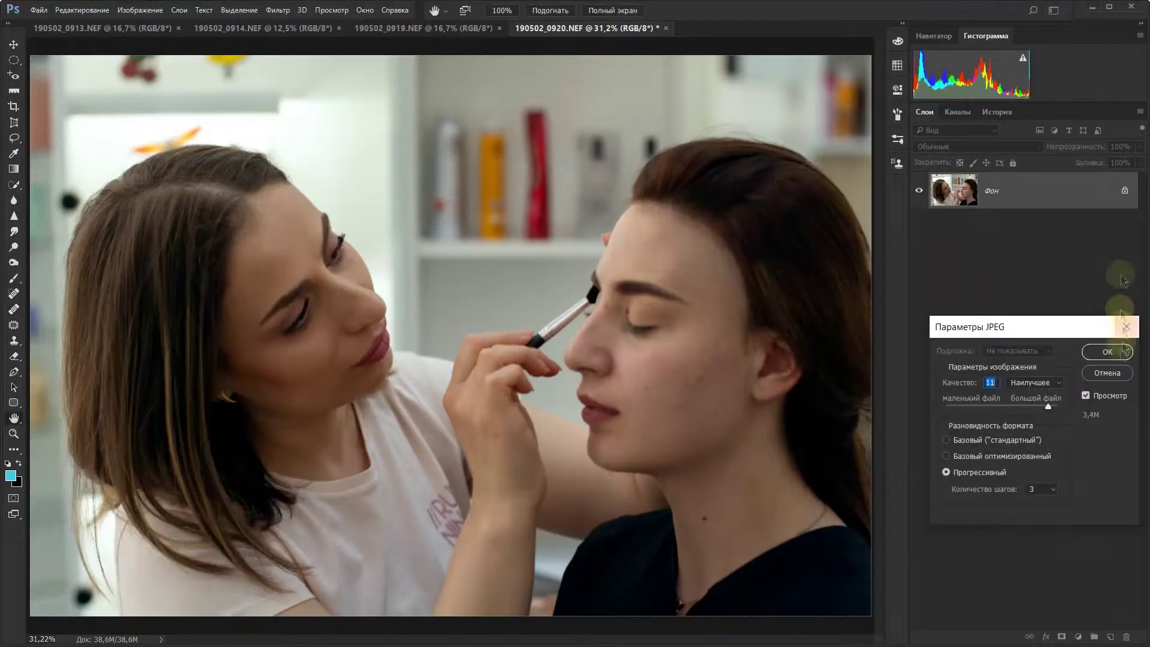
# Step: Confirm JPEG Options at quality 11 to export the downsized 0920 photo
pyautogui.click(1123, 351)
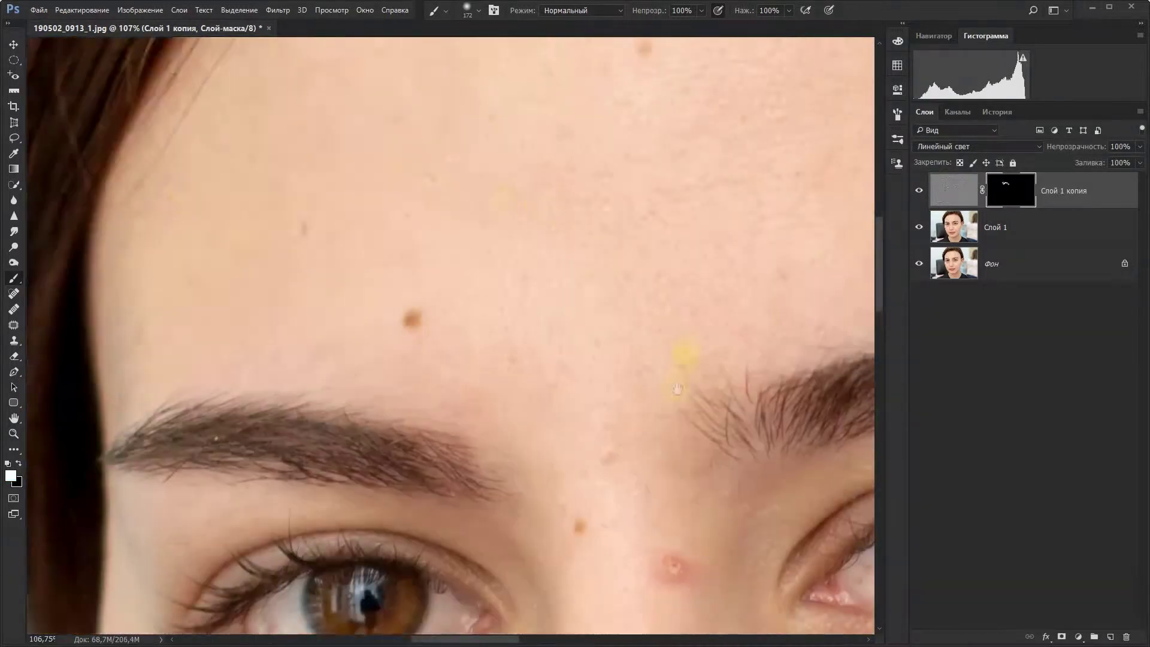
# Step: Paint out skin blemishes on the retouch layer, then toggle that layer to compare results
pyautogui.moveTo(678, 390); pyautogui.dragTo(539, 497)
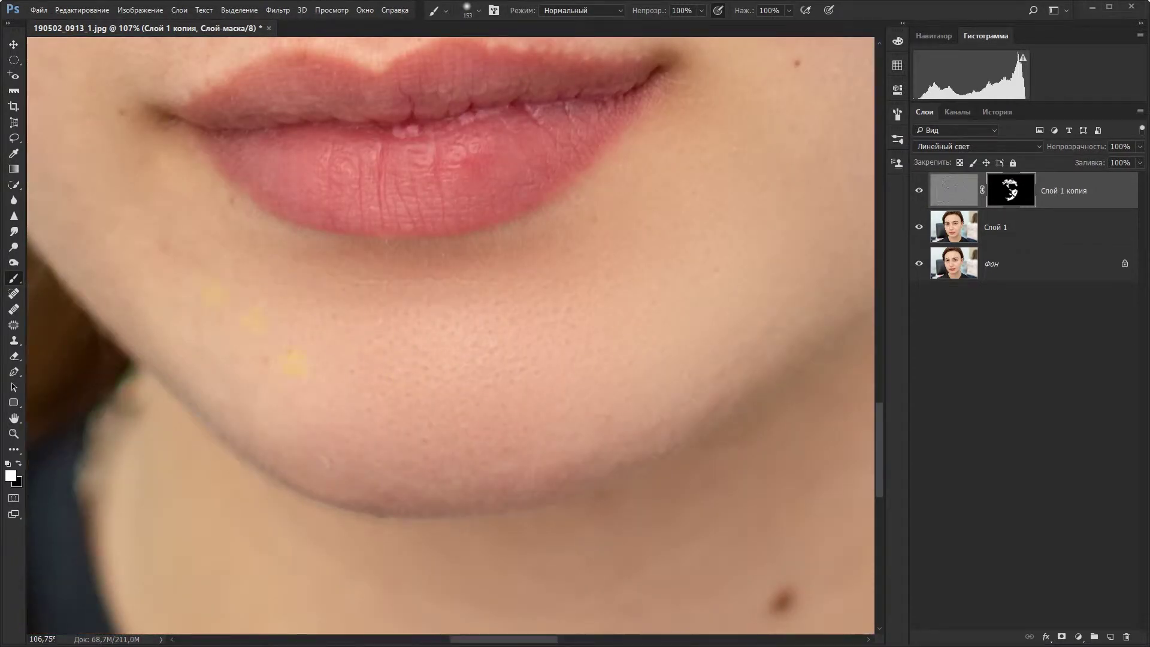
pyautogui.scroll(10, 442, 300)
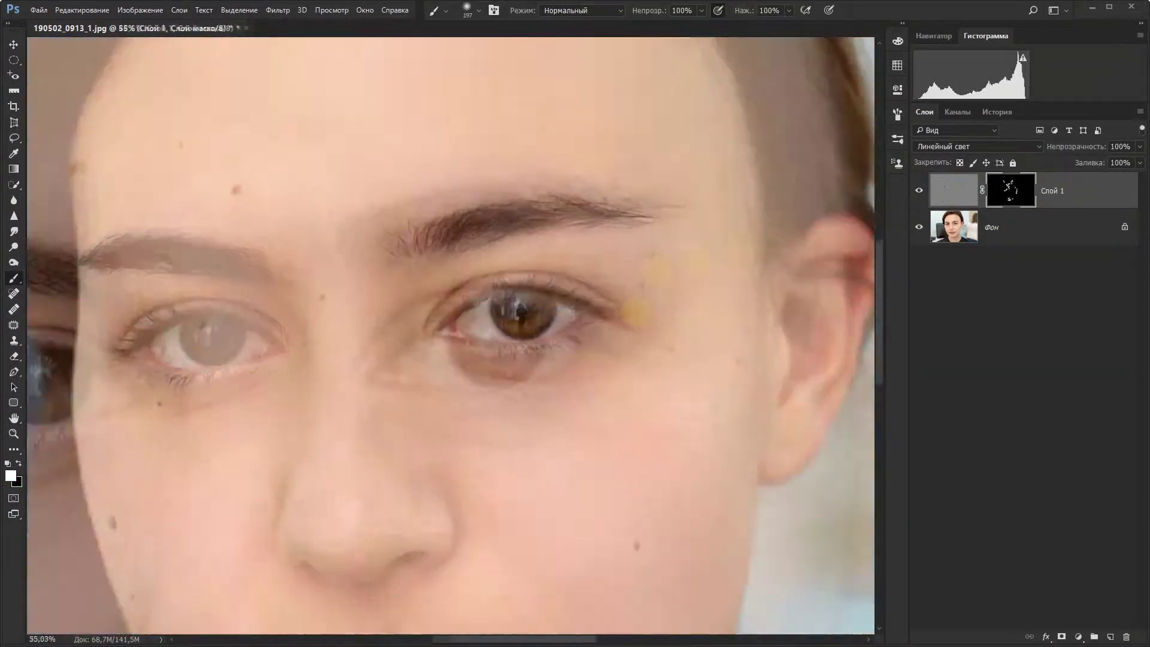
pyautogui.click(918, 191)
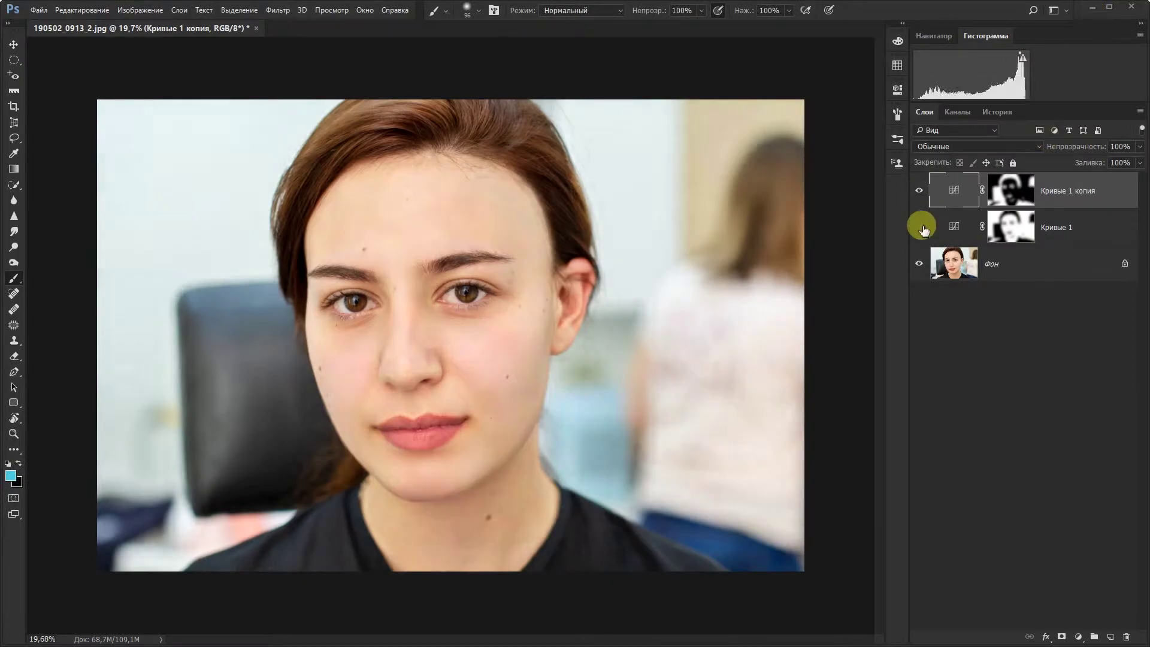
# Step: Select the first Curves layer's mask, then open the seven hair-roller NEFs in Camera Raw
pyautogui.click(1010, 226)
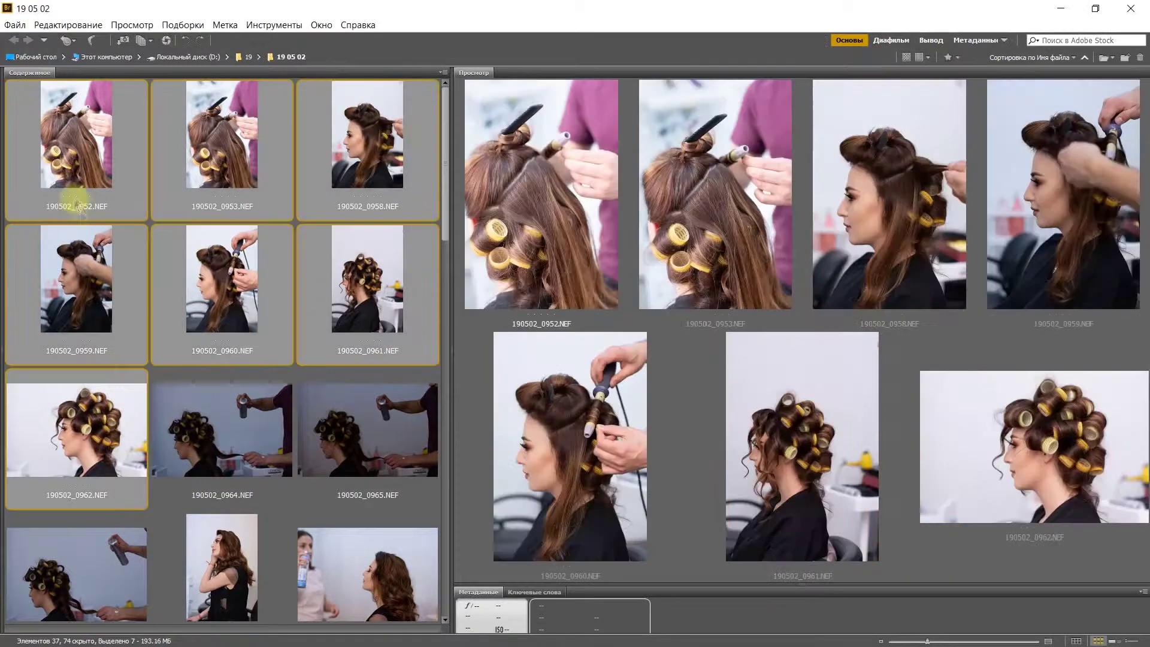
pyautogui.rightClick(77, 201)
pyautogui.click(128, 192)
# Step: Apply Auto tone, raise the Tone Curve lights, and set shadows and blacks on the first roller photo
pyautogui.click(1020, 279)
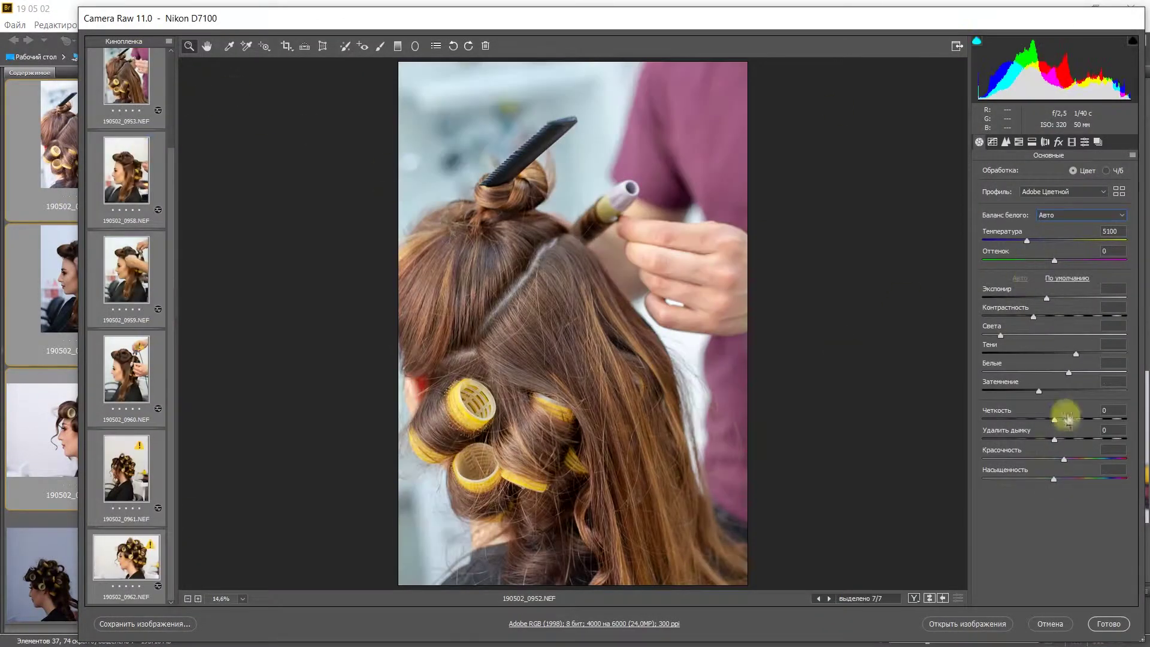
pyautogui.hotkey('ctrl', 'alt', '2')
pyautogui.moveTo(1054, 379); pyautogui.dragTo(1065, 387)
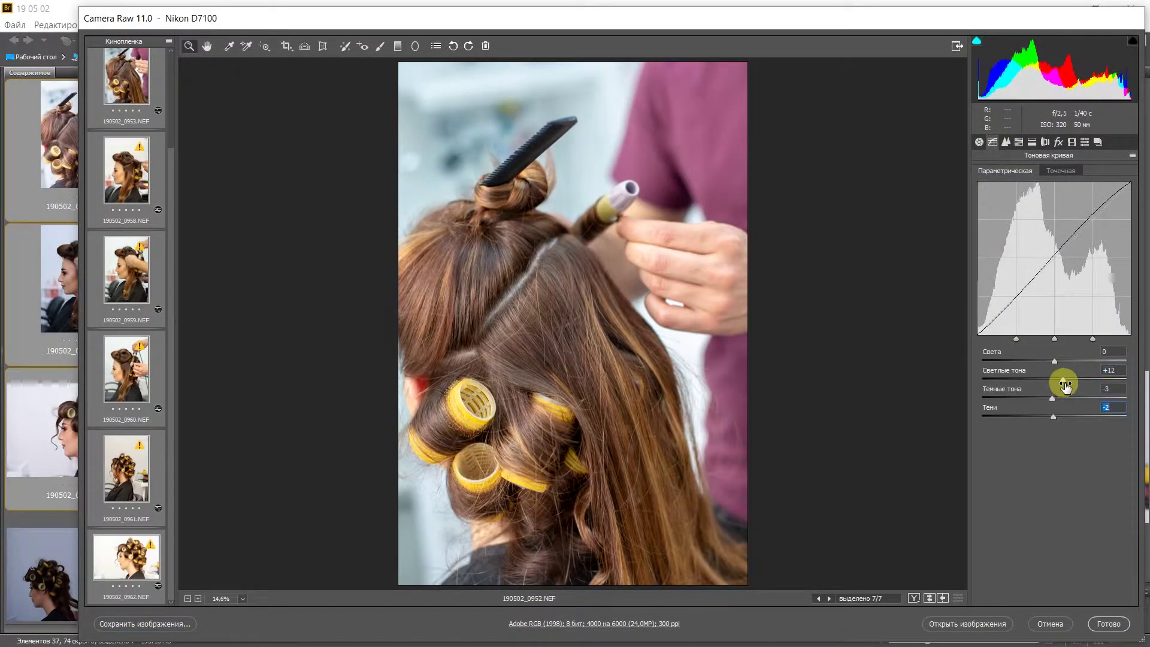
pyautogui.click(980, 142)
pyautogui.moveTo(1041, 392); pyautogui.dragTo(1043, 390)
pyautogui.moveTo(1076, 356); pyautogui.dragTo(1068, 375)
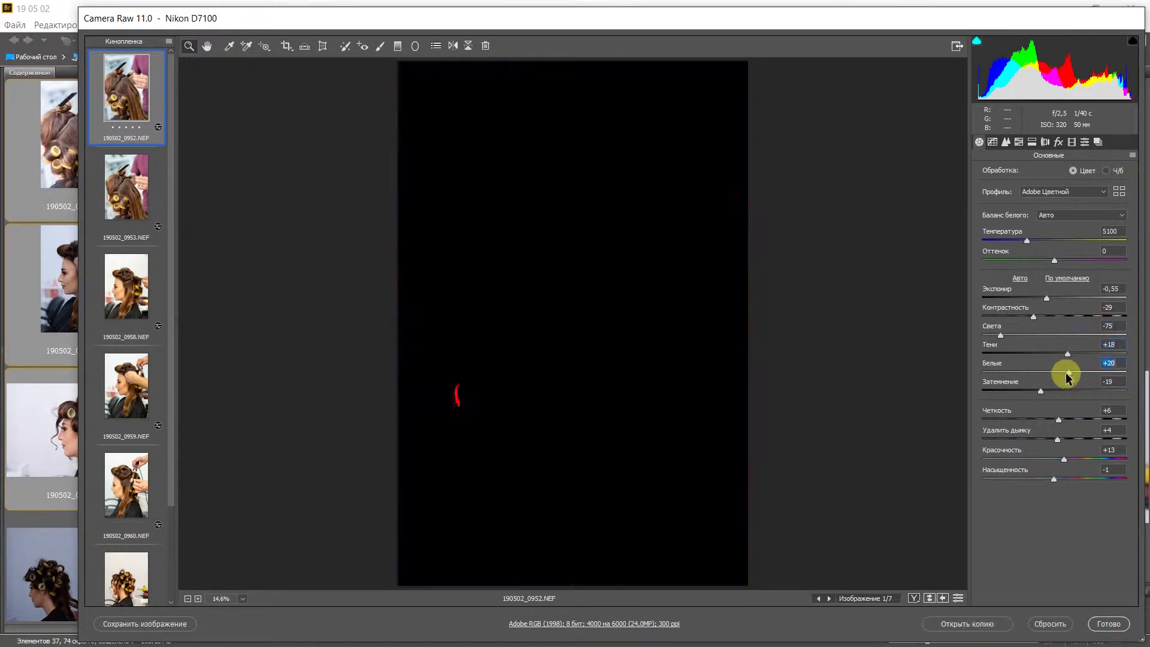
# Step: Set blacks, highlights and contrast on the next roller photos
pyautogui.press('Down')
pyautogui.press('Tab')
pyautogui.press('Tab')
pyautogui.moveTo(1068, 372); pyautogui.dragTo(1039, 390)
pyautogui.press('Down')
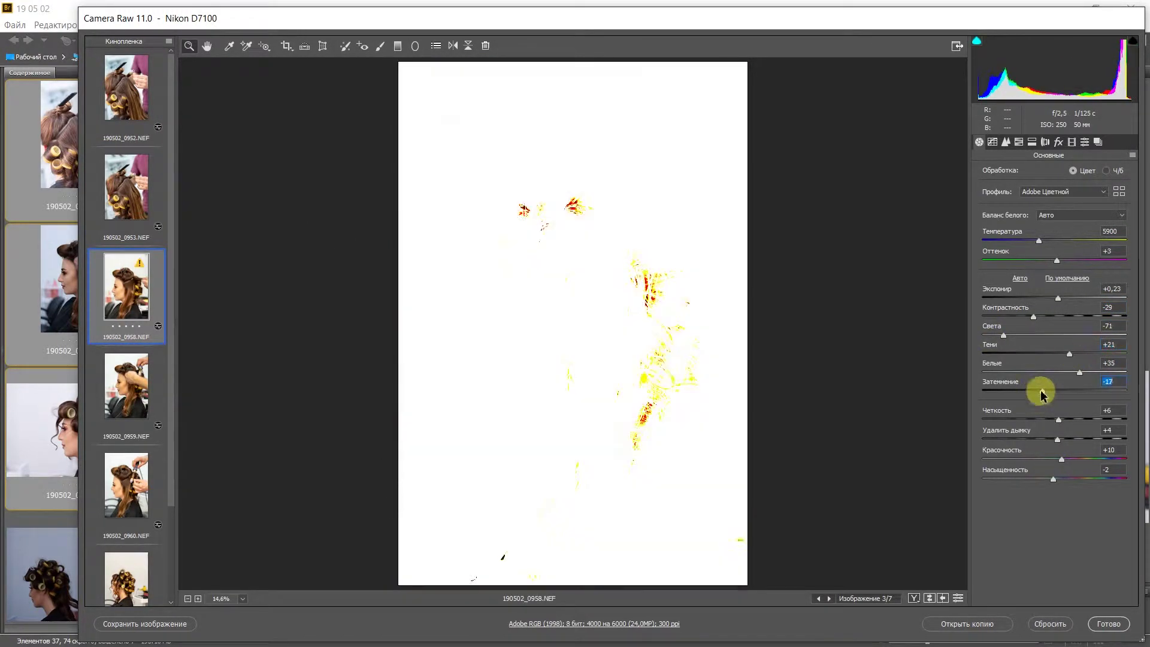
pyautogui.press('Down')
pyautogui.moveTo(1002, 335); pyautogui.dragTo(1035, 316)
# Step: Adjust blacks on the sixth photo and contrast, blacks and shadows on the profile photo
pyautogui.click(153, 476)
pyautogui.press('Down')
pyautogui.moveTo(1044, 390); pyautogui.dragTo(1048, 392)
pyautogui.press('Down')
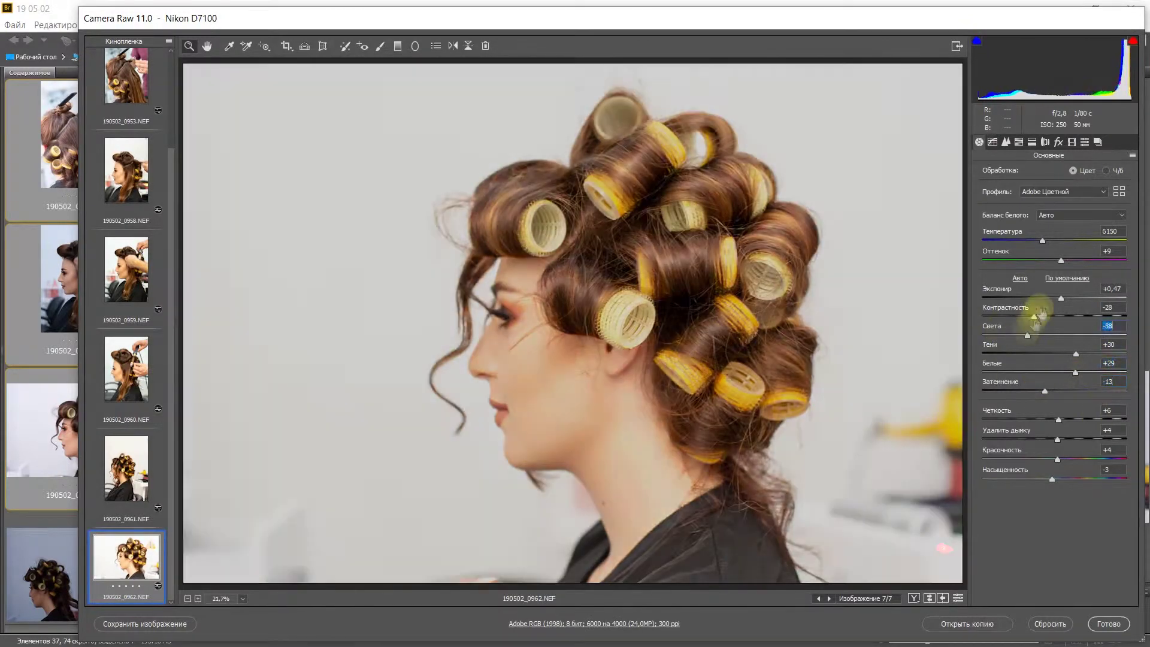
pyautogui.moveTo(1039, 315); pyautogui.dragTo(1056, 316)
pyautogui.moveTo(1045, 391); pyautogui.dragTo(1049, 390)
pyautogui.moveTo(1076, 354); pyautogui.dragTo(1059, 354)
# Step: Raise Detail Masking, tint all seven photos' shadows blue (Hue 210), and open them in Photoshop
pyautogui.click(1006, 142)
pyautogui.moveTo(1041, 251); pyautogui.dragTo(1047, 250)
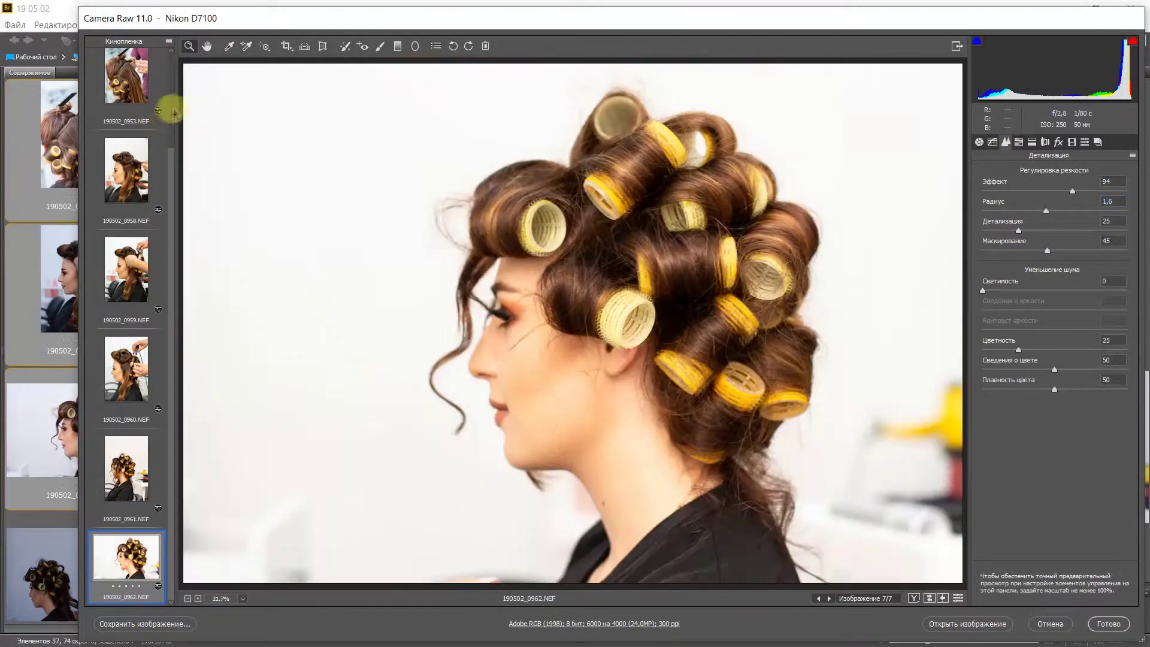
pyautogui.hotkey('ctrl', 'a')
pyautogui.click(1031, 142)
pyautogui.moveTo(982, 281); pyautogui.dragTo(1066, 286)
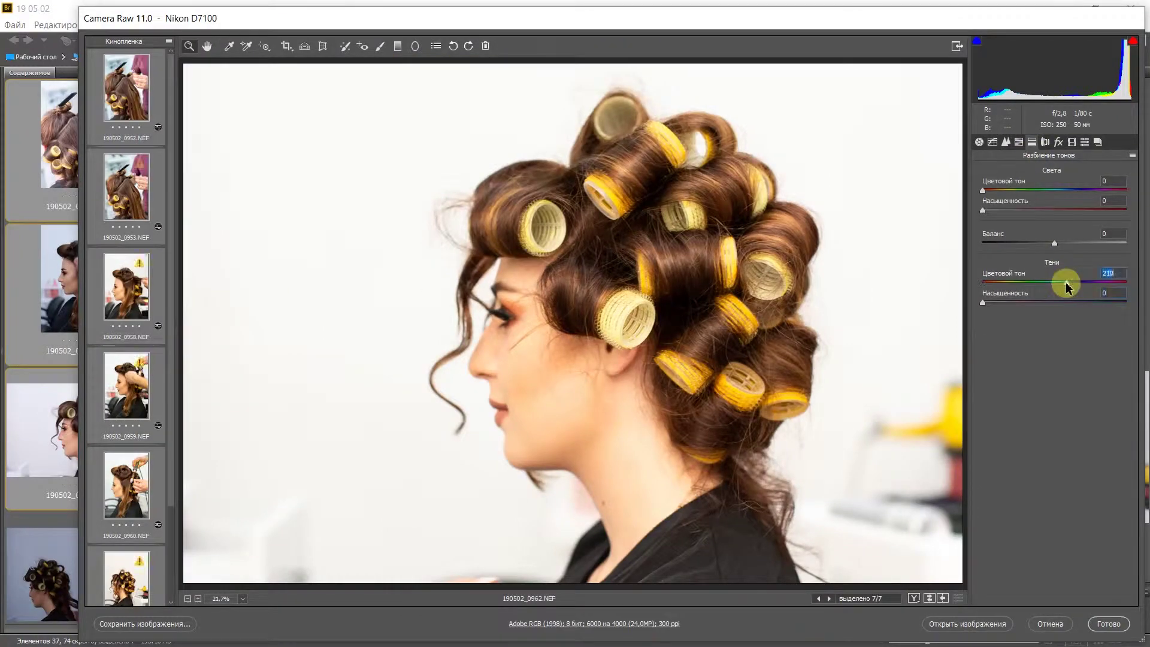
pyautogui.click(967, 624)
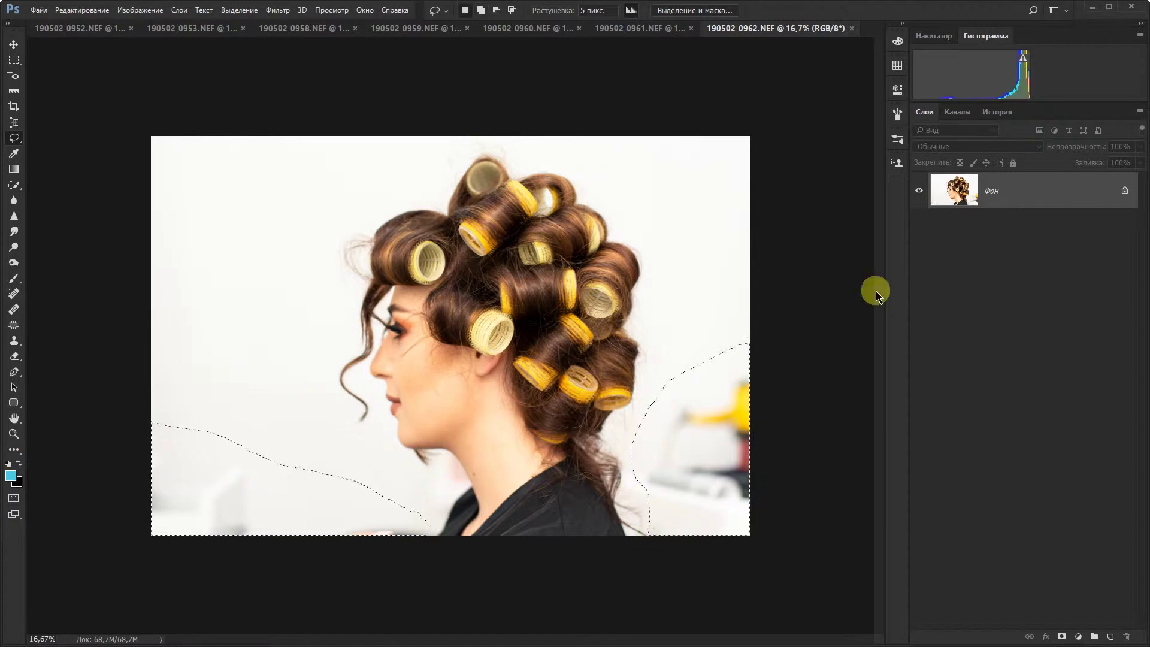
# Step: Brighten the selected background of the roller profile photo with a Curves adjustment
pyautogui.hotkey('ctrl', 'm')
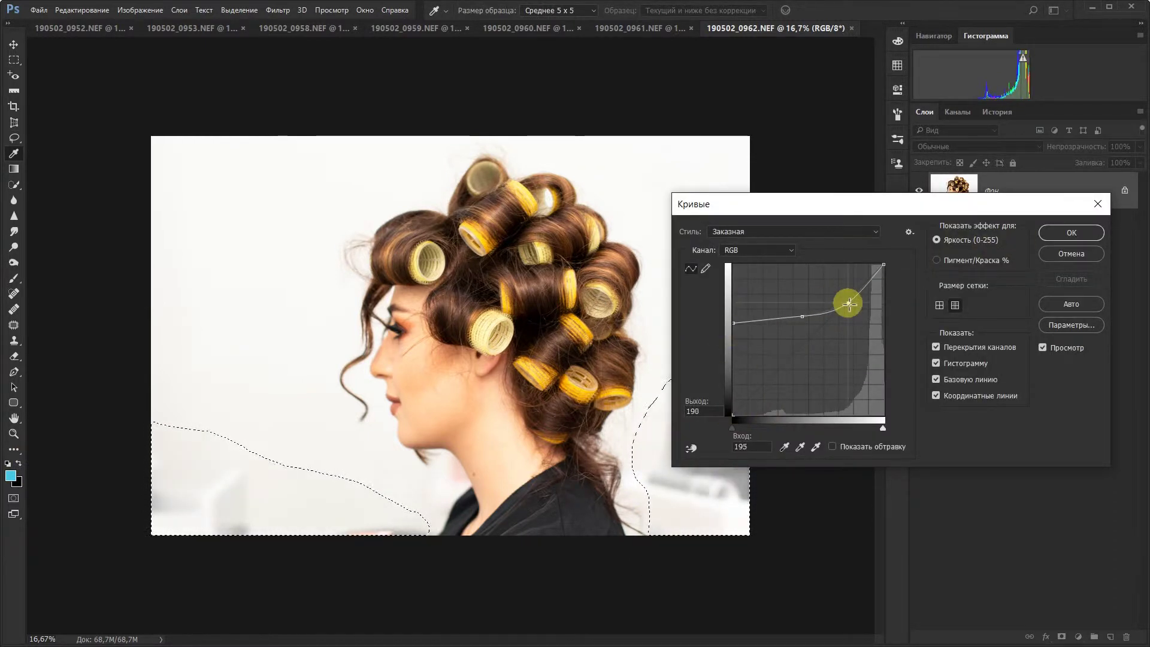
pyautogui.moveTo(849, 304); pyautogui.dragTo(698, 371)
pyautogui.moveTo(837, 272); pyautogui.dragTo(838, 303)
pyautogui.press('Return')
# Step: Select the background by Color Range, feather it 25, and paint it white with the Brush
pyautogui.click(239, 10)
pyautogui.click(309, 155)
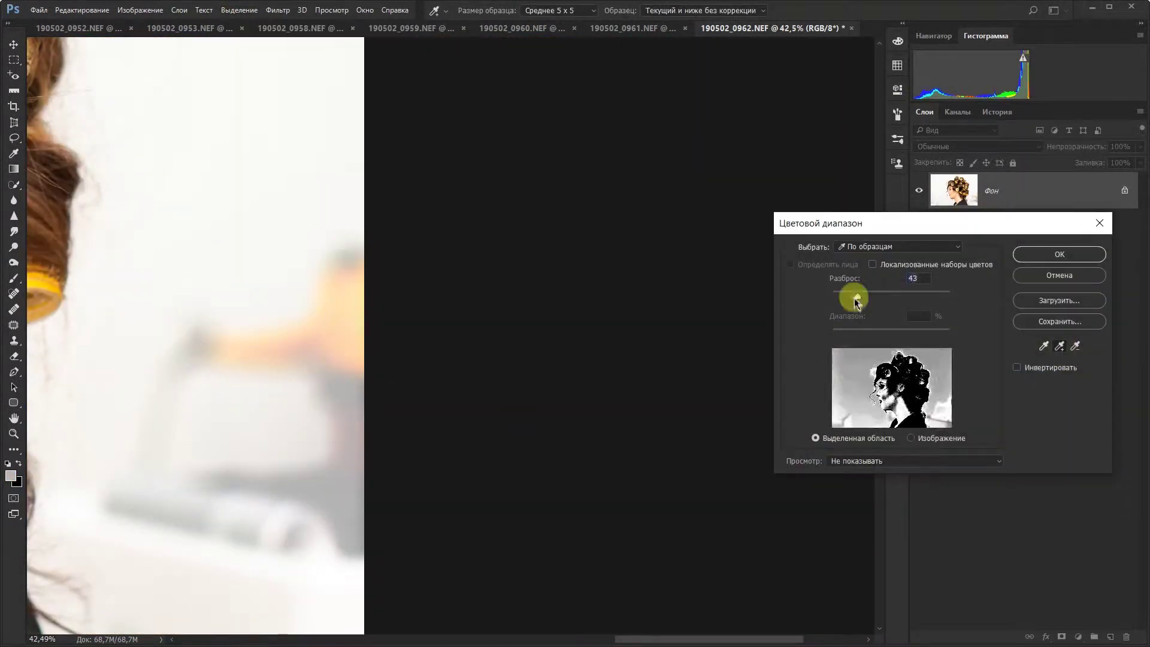
pyautogui.press('Return')
pyautogui.hotkey('ctrl', '0')
pyautogui.click(14, 60)
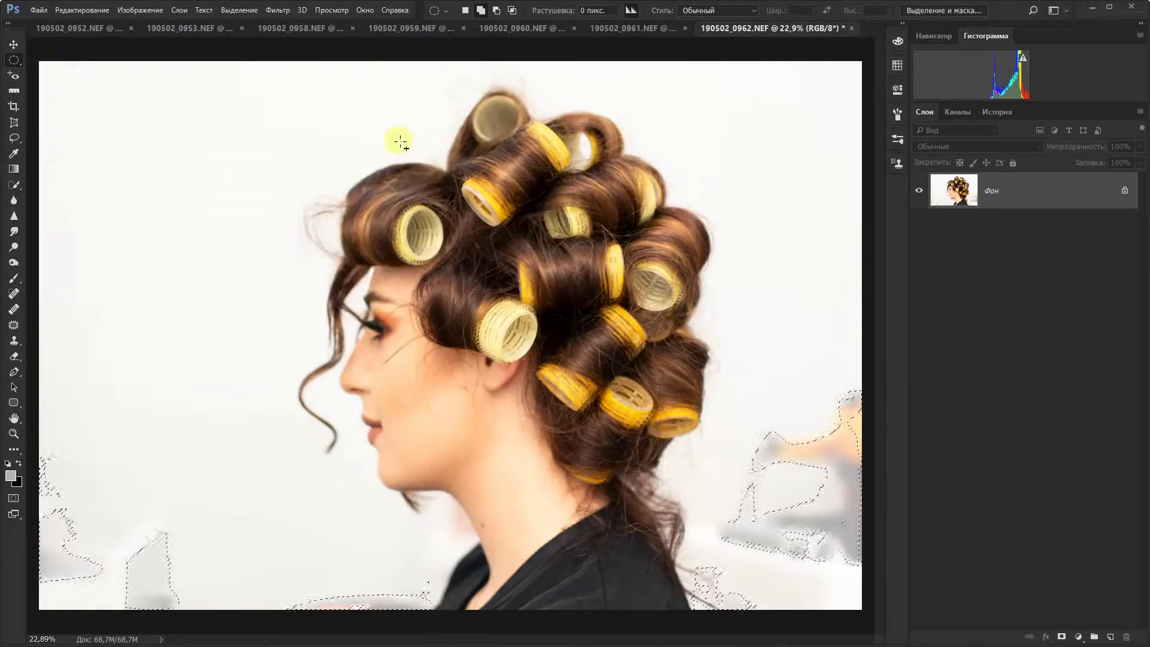
pyautogui.hotkey('shift', 'F6')
pyautogui.press('Return')
pyautogui.press('b')
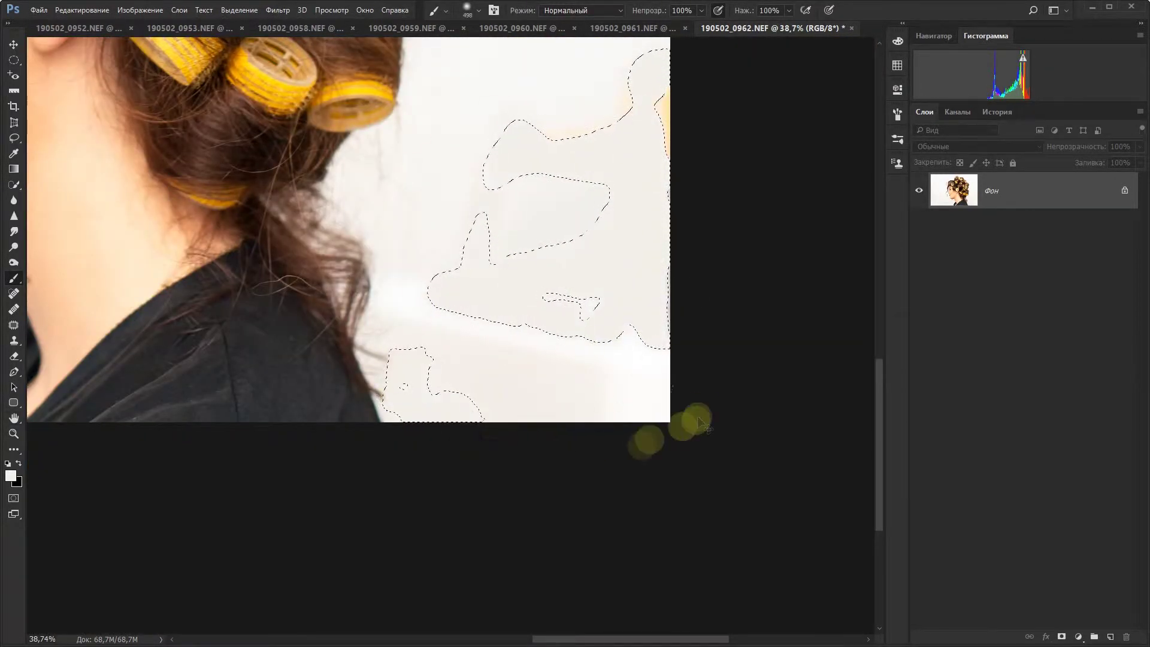
pyautogui.moveTo(700, 423); pyautogui.dragTo(554, 516)
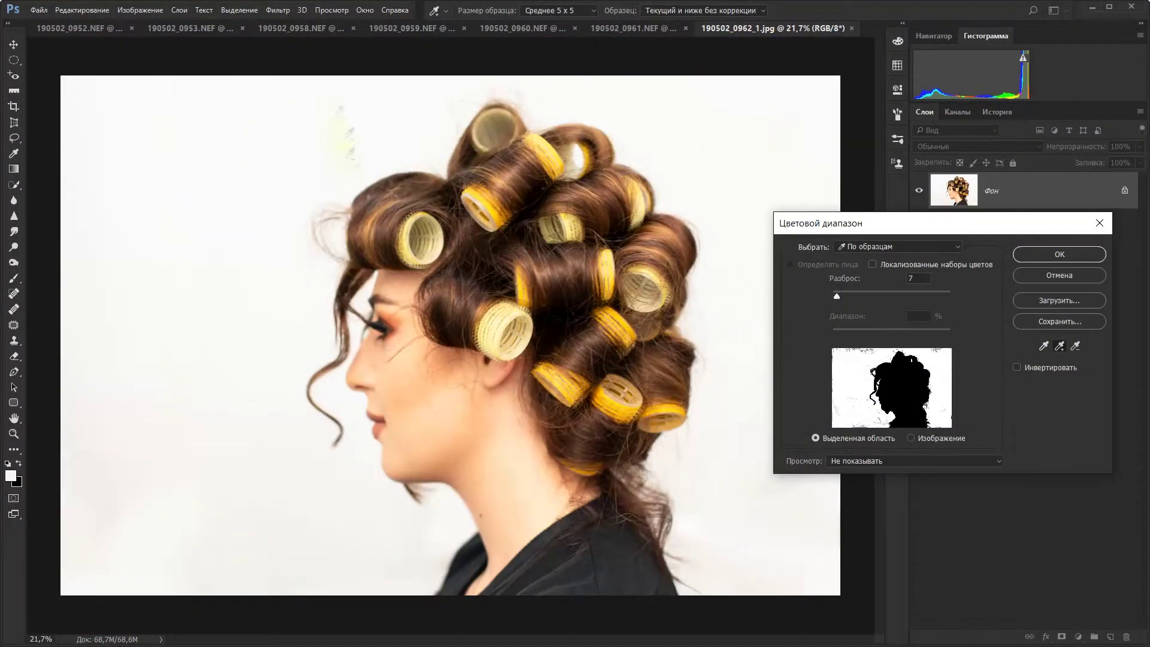
# Step: Confirm the Color Range background selection, preview Black & White, and save as a new copy
pyautogui.press('Return')
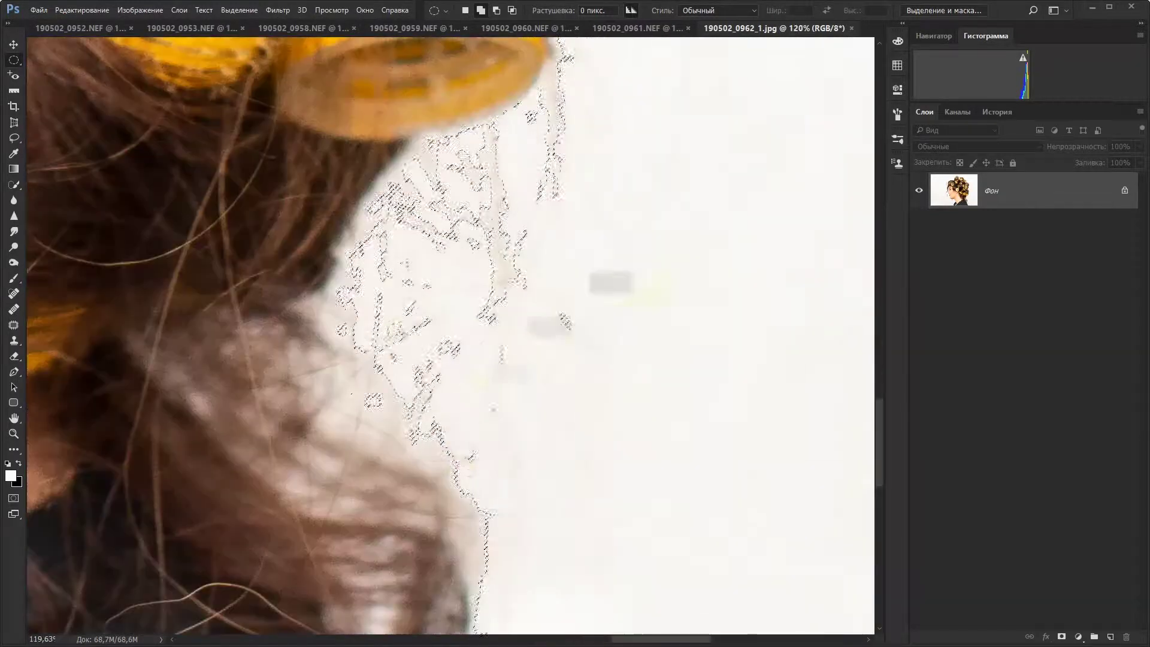
pyautogui.hotkey('ctrl', '0')
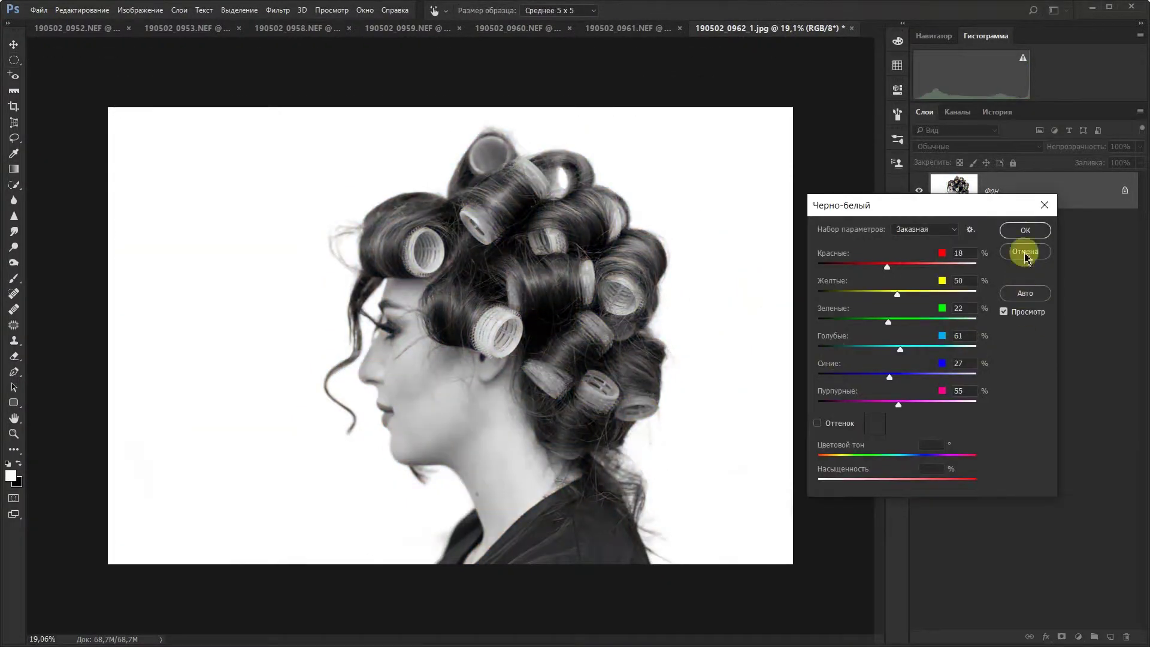
pyautogui.click(1025, 230)
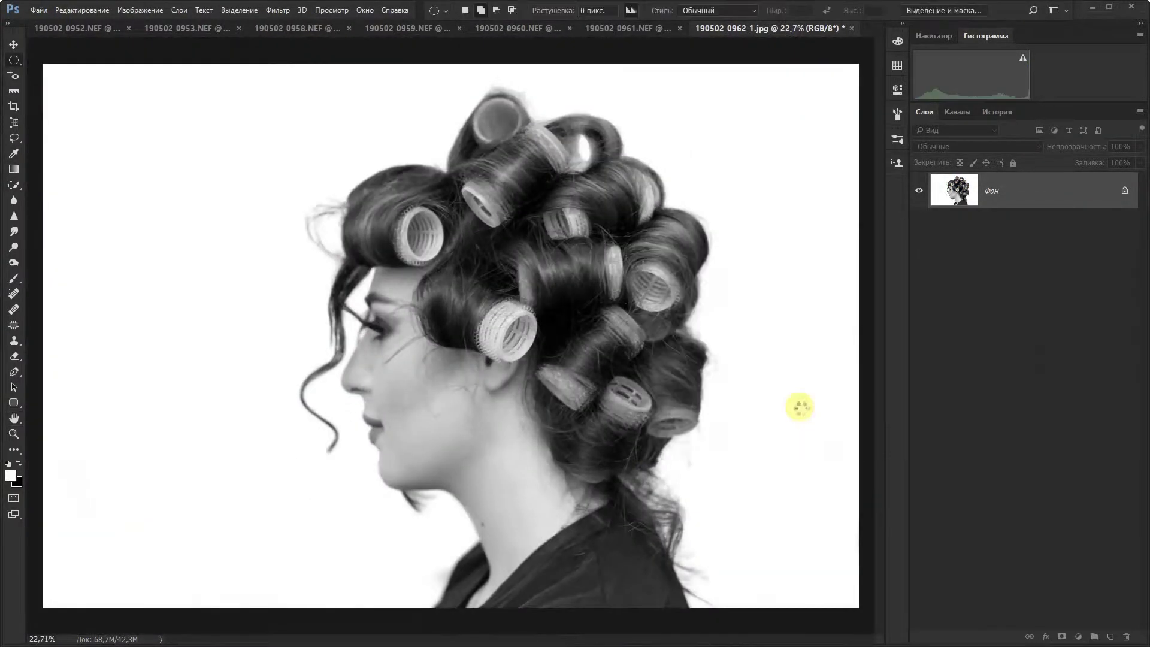
pyautogui.hotkey('shift', 'ctrl', 's')
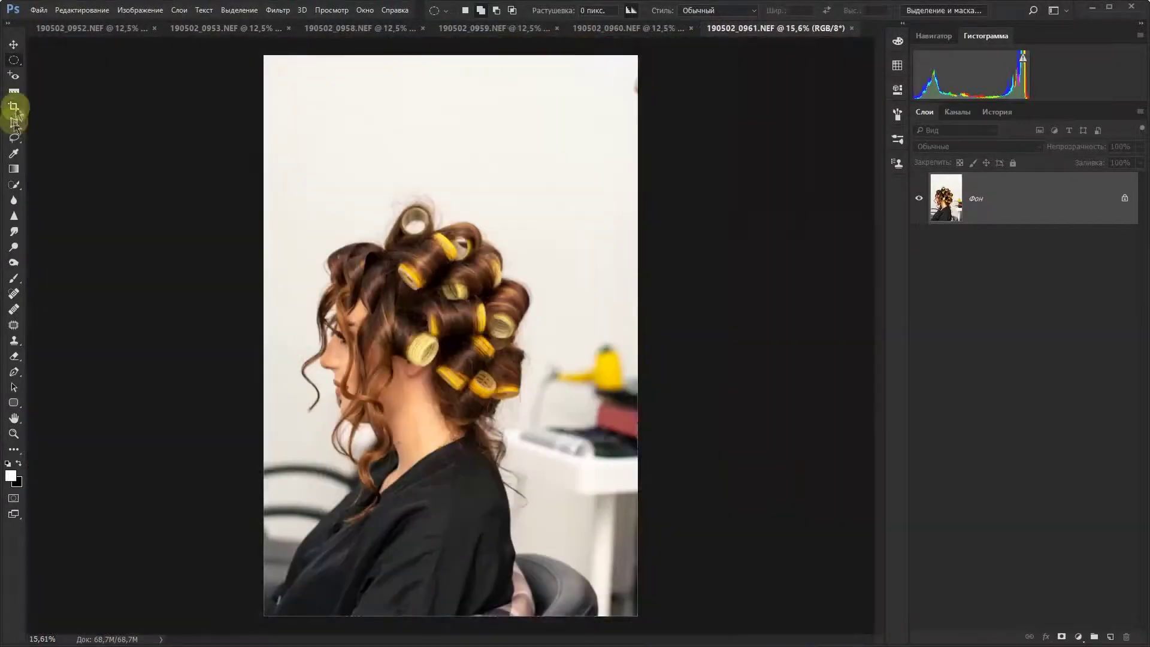
# Step: Crop three vertical roller photos inward from the top-right handle, committing each crop
pyautogui.click(13, 106)
pyautogui.moveTo(642, 58); pyautogui.dragTo(611, 110)
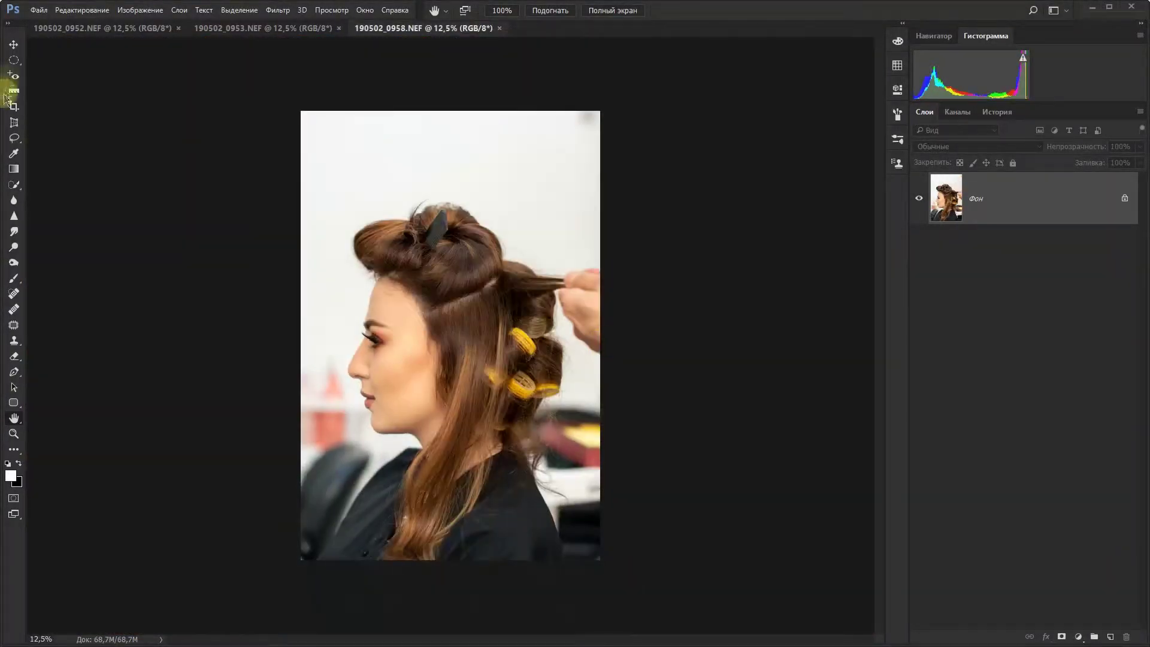
pyautogui.click(8, 102)
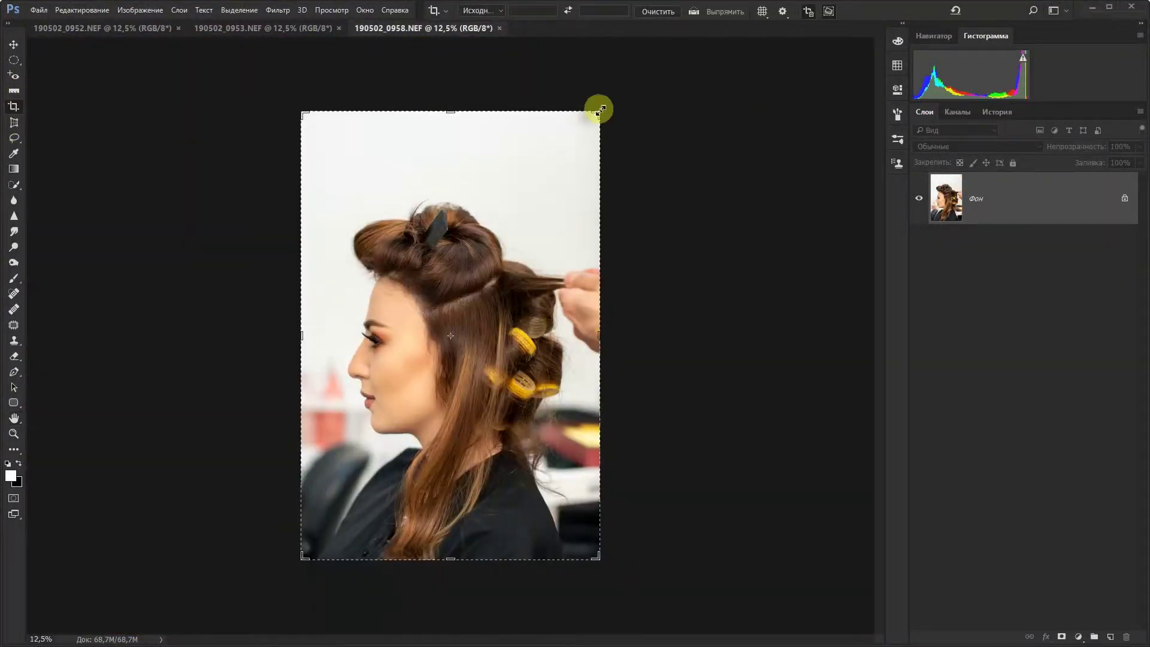
pyautogui.moveTo(598, 111); pyautogui.dragTo(598, 135)
pyautogui.press('Return')
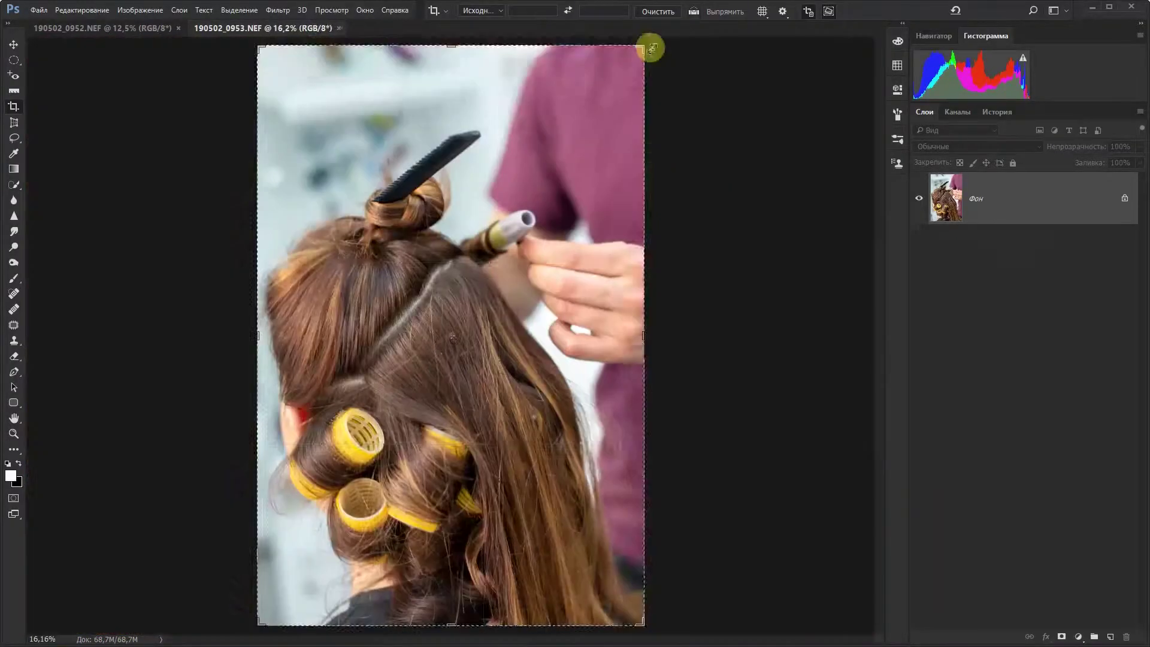
pyautogui.moveTo(652, 48); pyautogui.dragTo(636, 62)
pyautogui.click(998, 12)
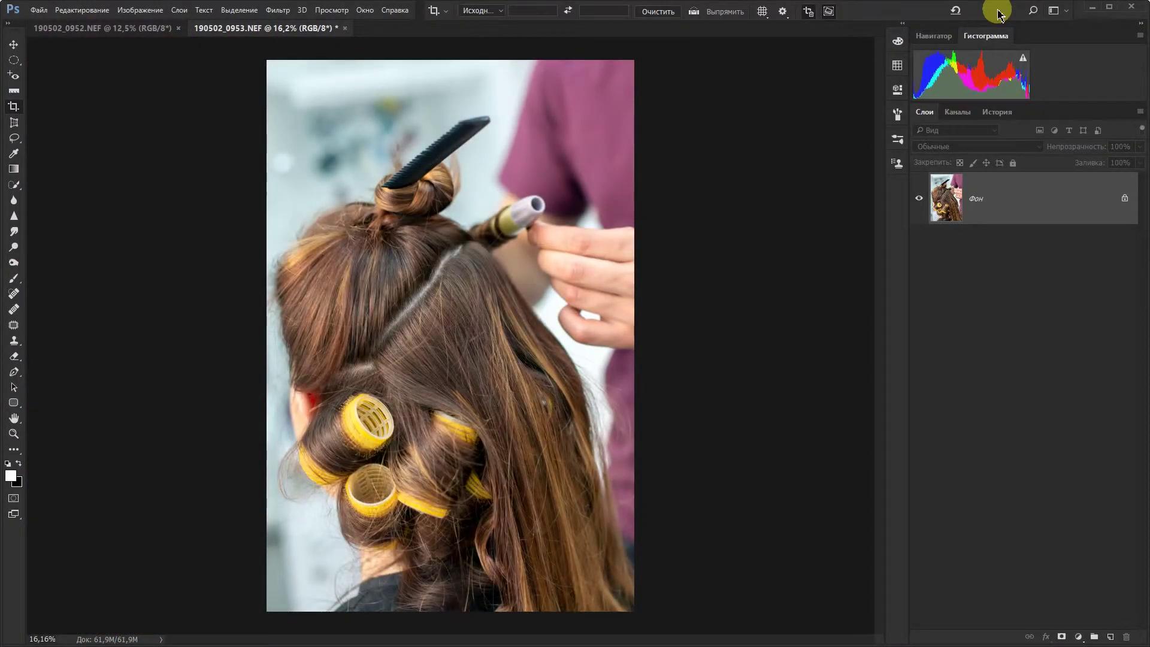